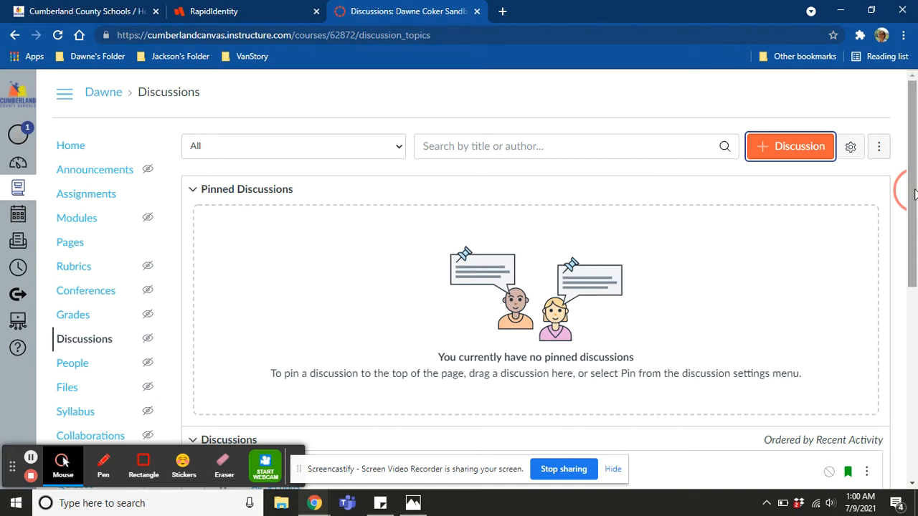
Open the "What Do Mathematicians Do?" discussion from the discussions list for editing.
scroll(909, 190, "down", 4)
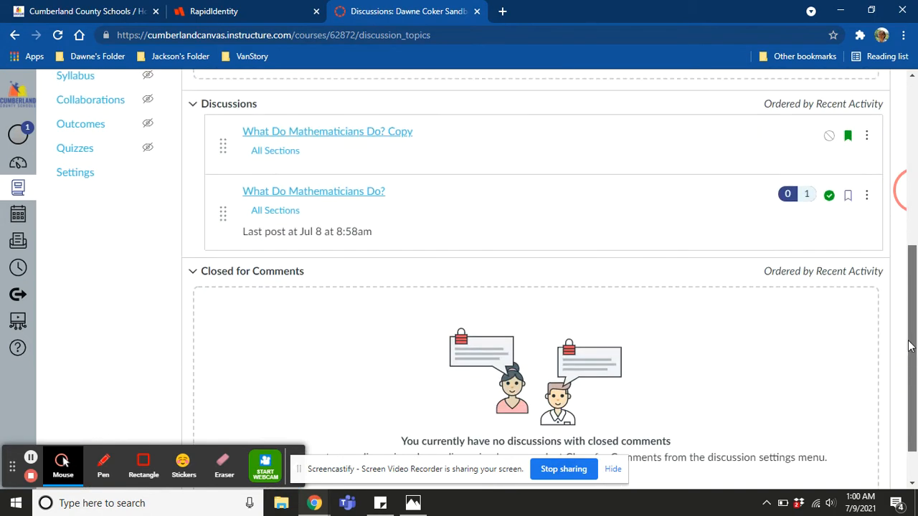
left_click(350, 239)
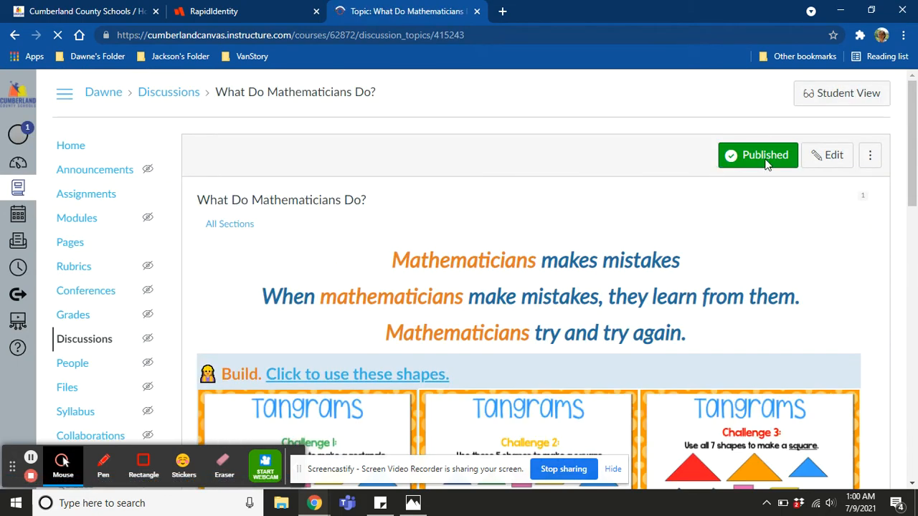
left_click(824, 156)
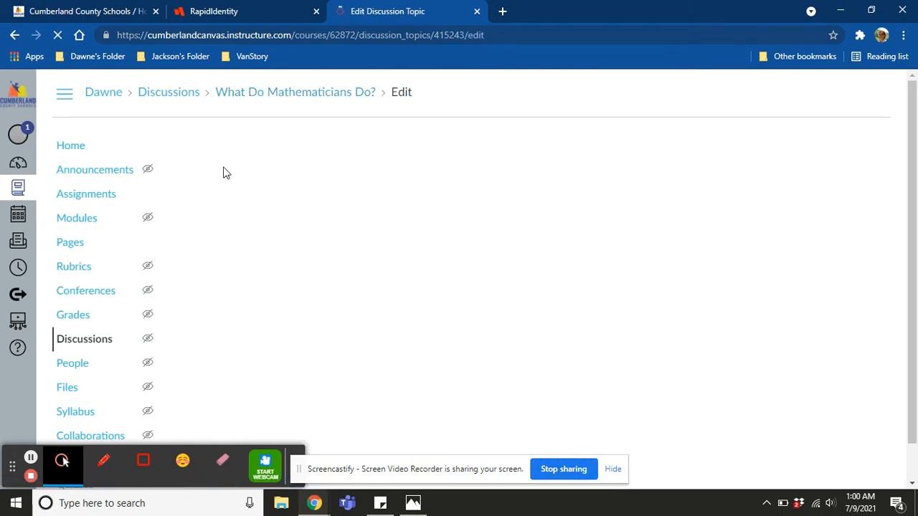
Examine the discussion's title, the introductory sentences about mathematicians, and the Build section with its tangram challenges.
left_click_drag(314, 172, 184, 175)
left_click(244, 279)
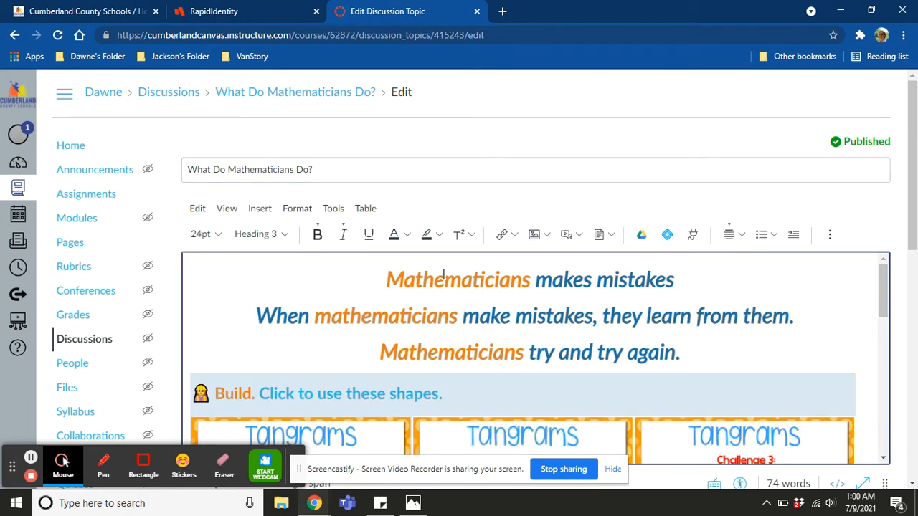
left_click_drag(909, 193, 915, 231)
left_click(376, 205)
left_click_drag(366, 209, 416, 287)
left_click(361, 208)
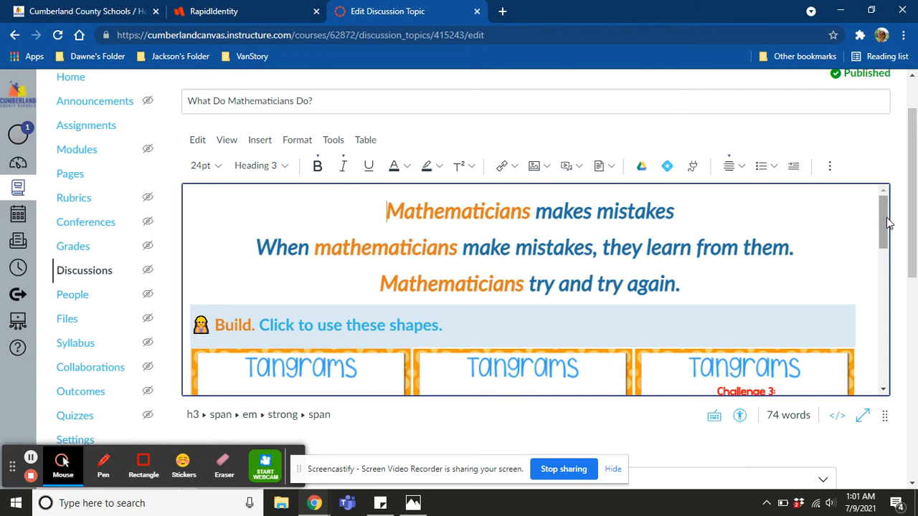
left_click_drag(717, 271, 550, 217)
left_click_drag(884, 235, 885, 261)
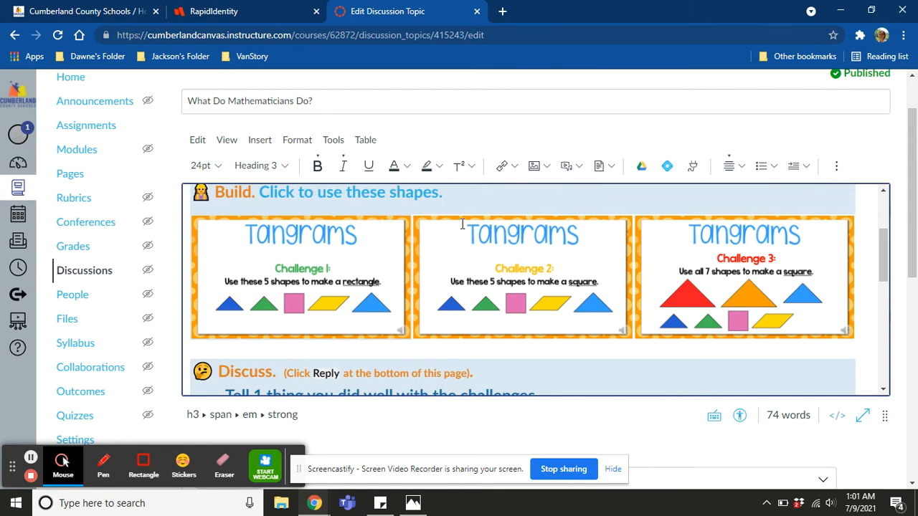
Examine the Discuss prompts, the instruction to reply to a classmate, and the embedded hint video.
left_click_drag(883, 265, 884, 302)
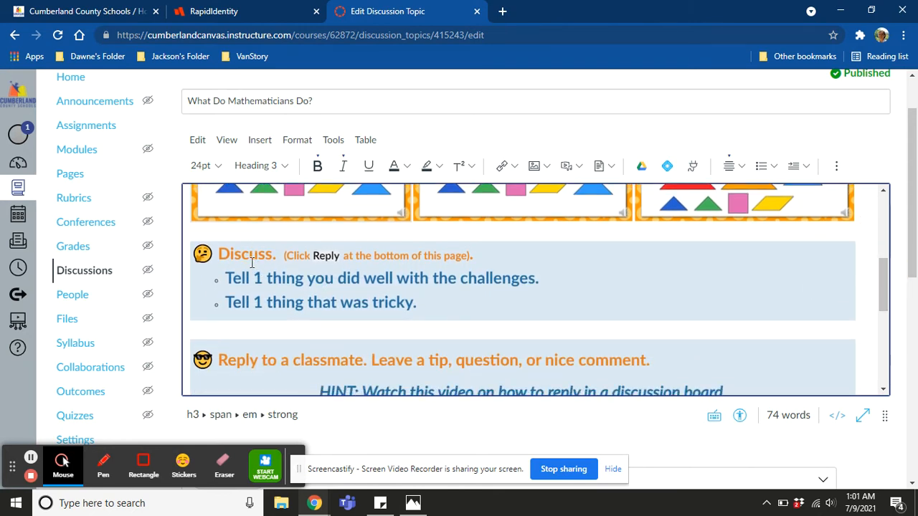
left_click_drag(241, 255, 249, 255)
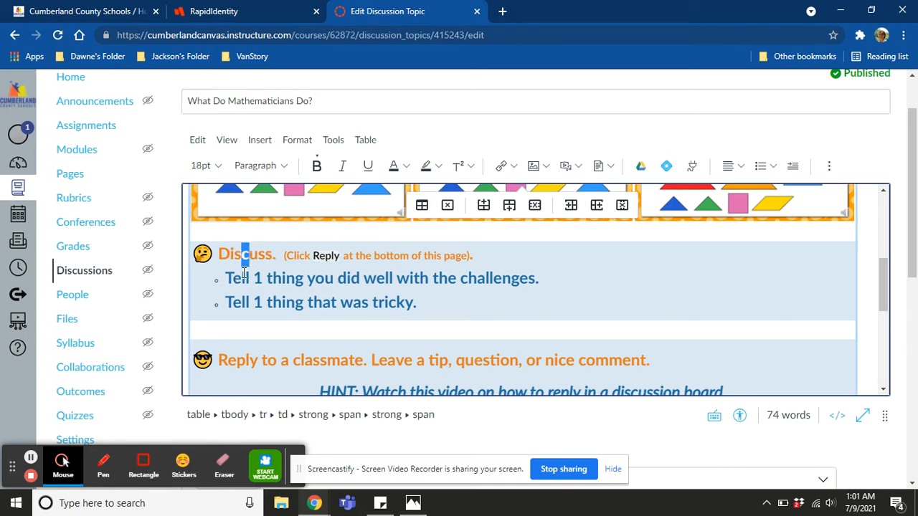
left_click(243, 277)
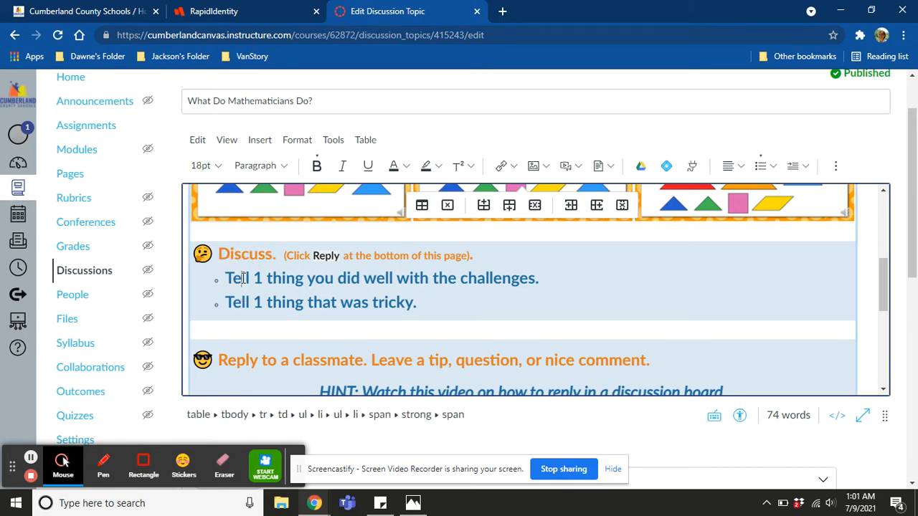
left_click(239, 303)
left_click(254, 304)
double_click(226, 304)
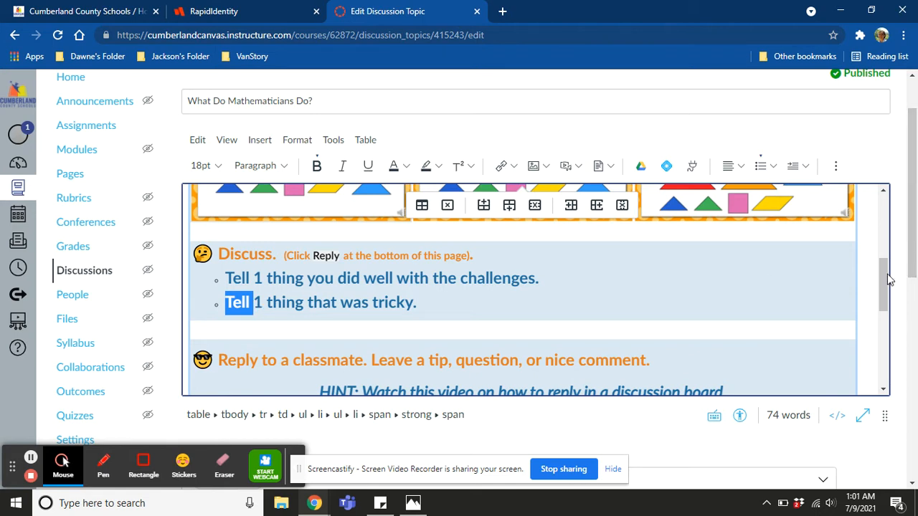
left_click_drag(883, 287, 884, 304)
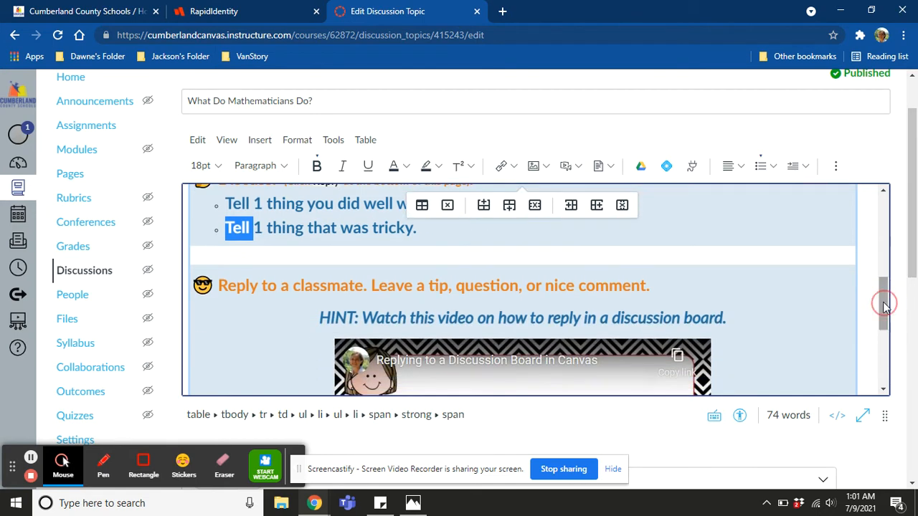
left_click(249, 287)
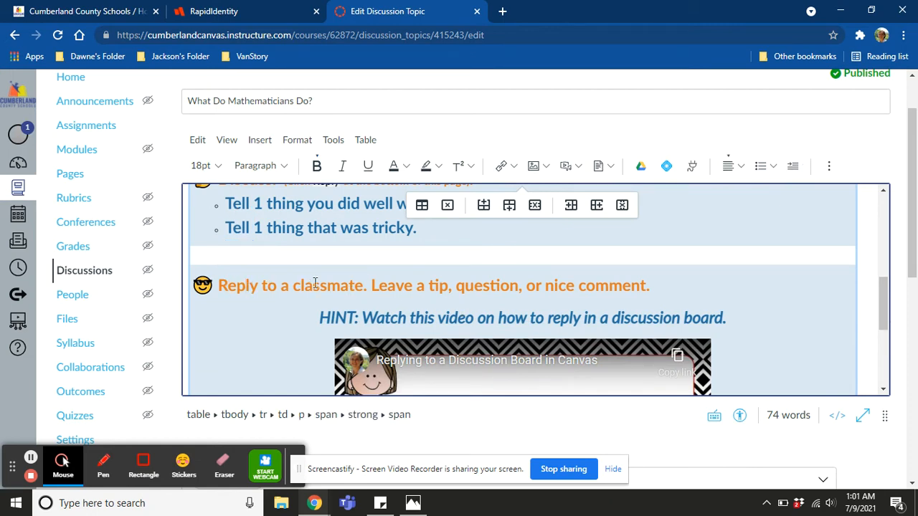
left_click(384, 288)
left_click_drag(884, 307, 894, 349)
left_click(762, 300)
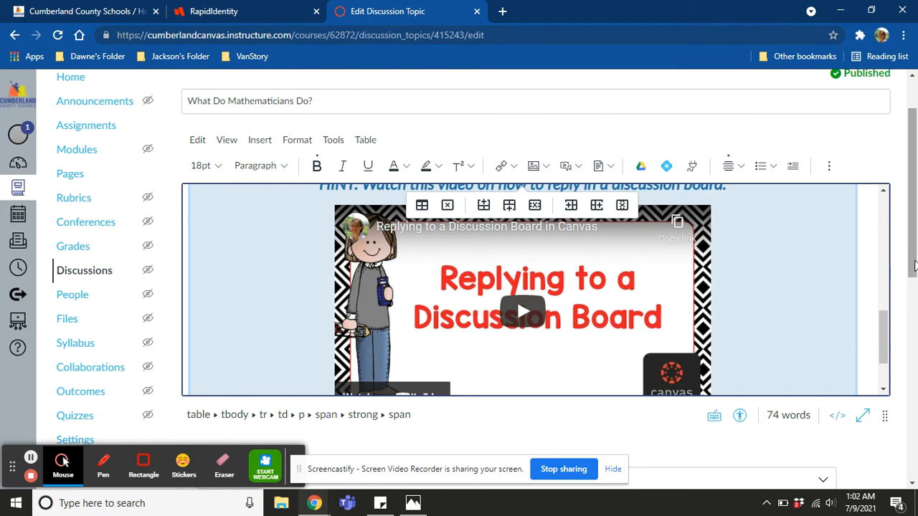
Require users to post before seeing replies and mark the topic as a group discussion.
left_click_drag(915, 265, 915, 393)
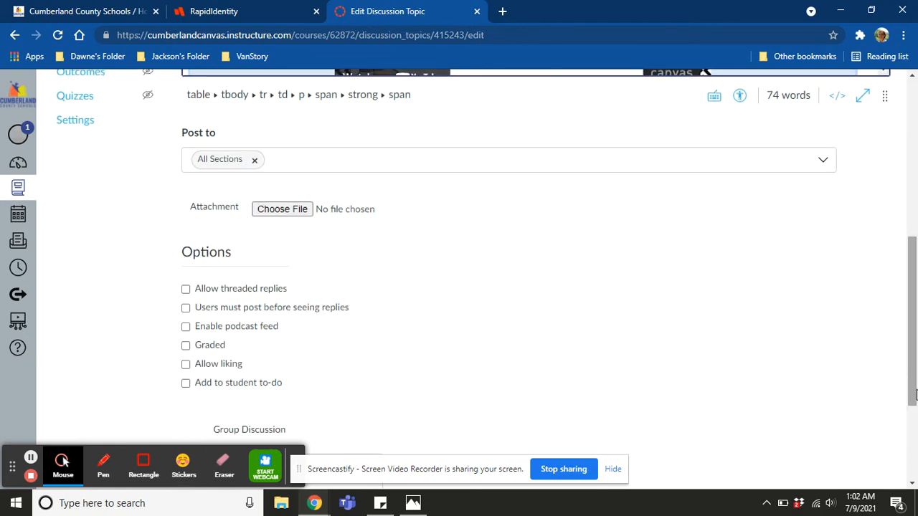
left_click(185, 310)
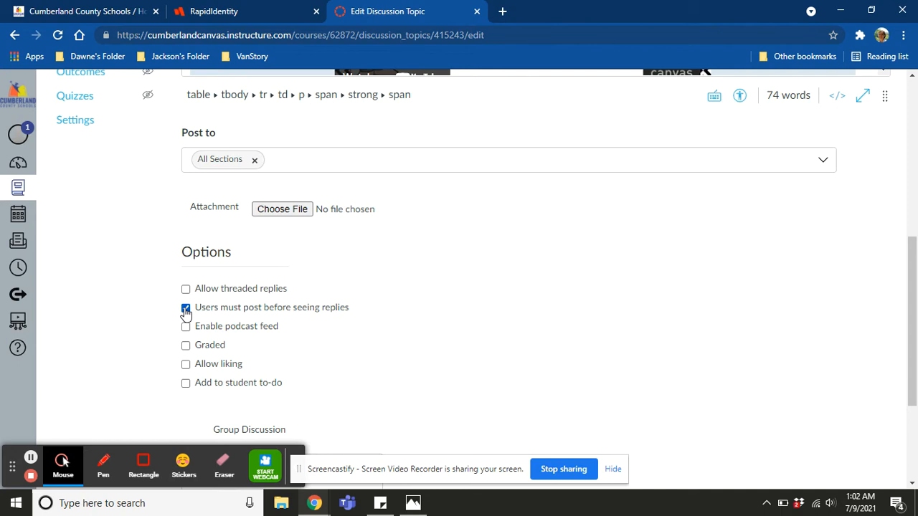
left_click_drag(909, 282, 913, 378)
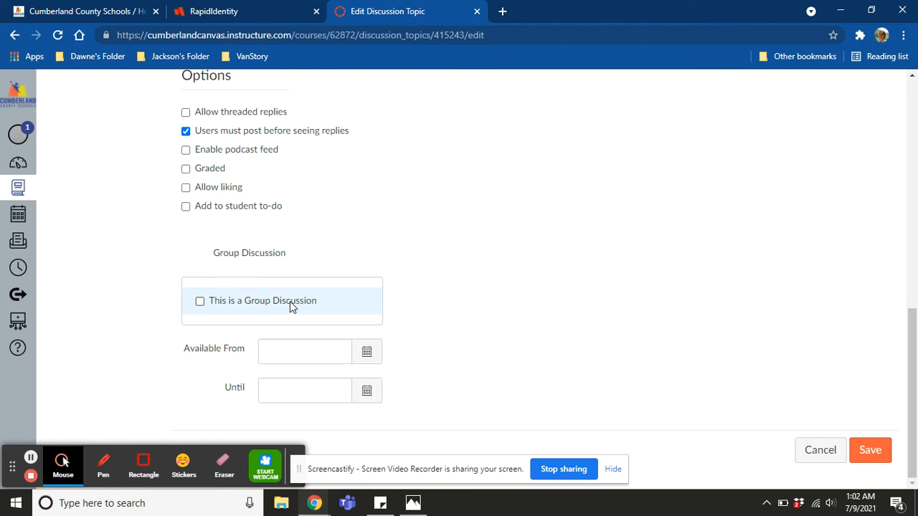
left_click(198, 301)
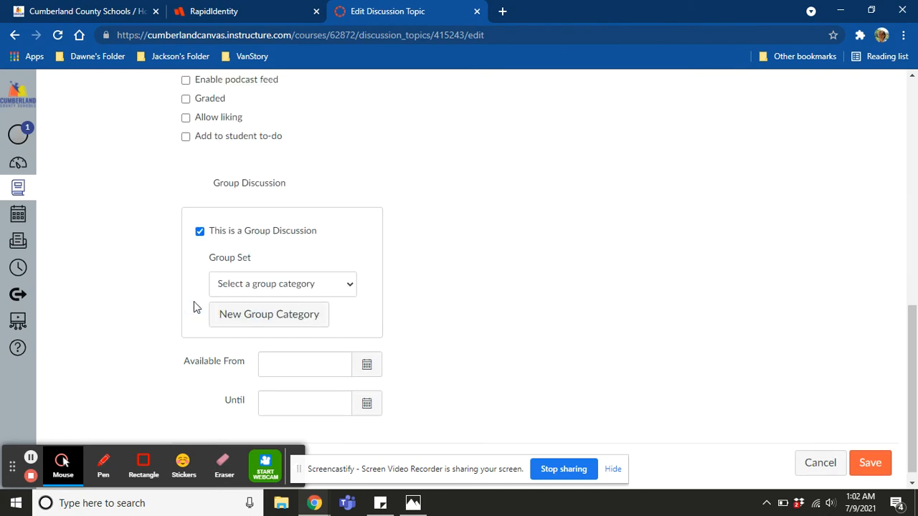
Check the existing group sets, and begin a new group category named "beginning of year".
left_click(243, 286)
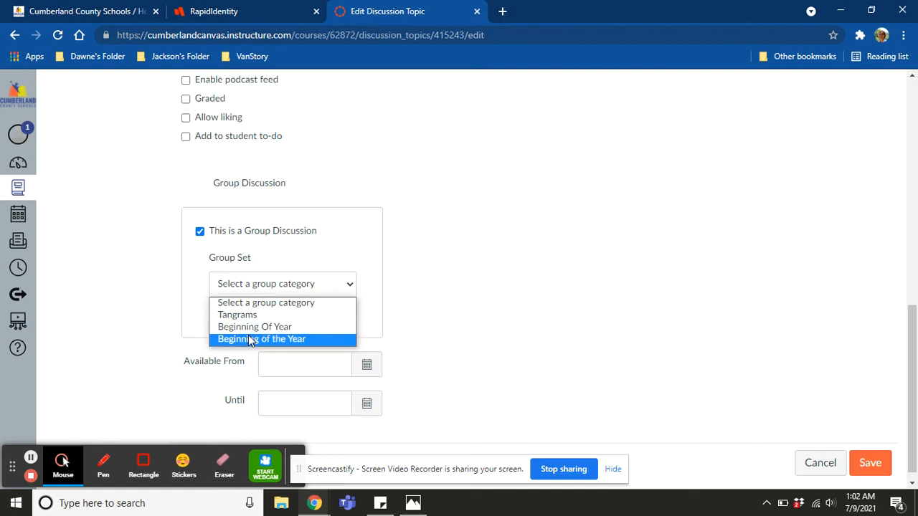
left_click(241, 286)
left_click(241, 310)
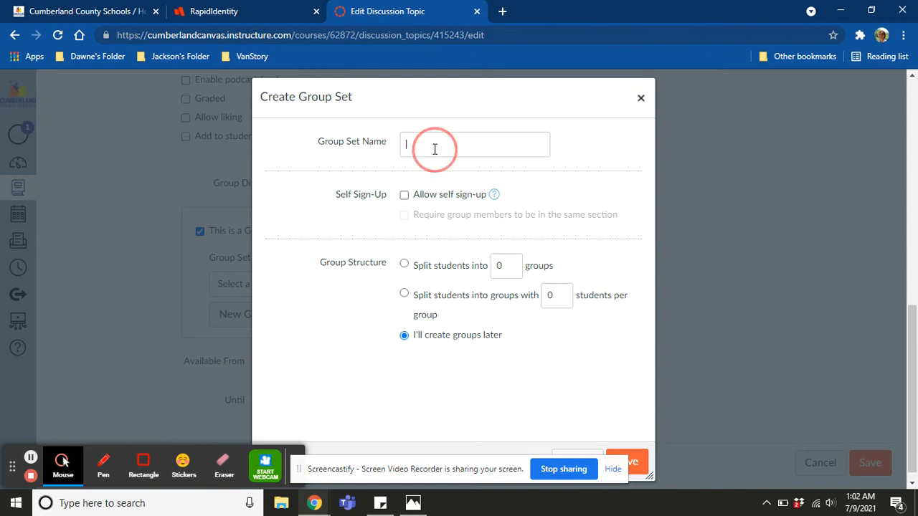
left_click(434, 148)
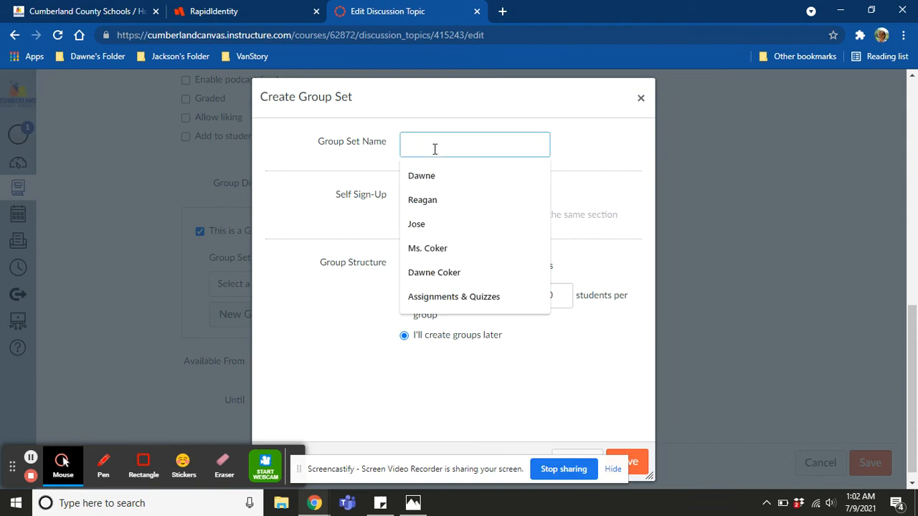
type("beginin")
key("BackSpace")
key("BackSpace")
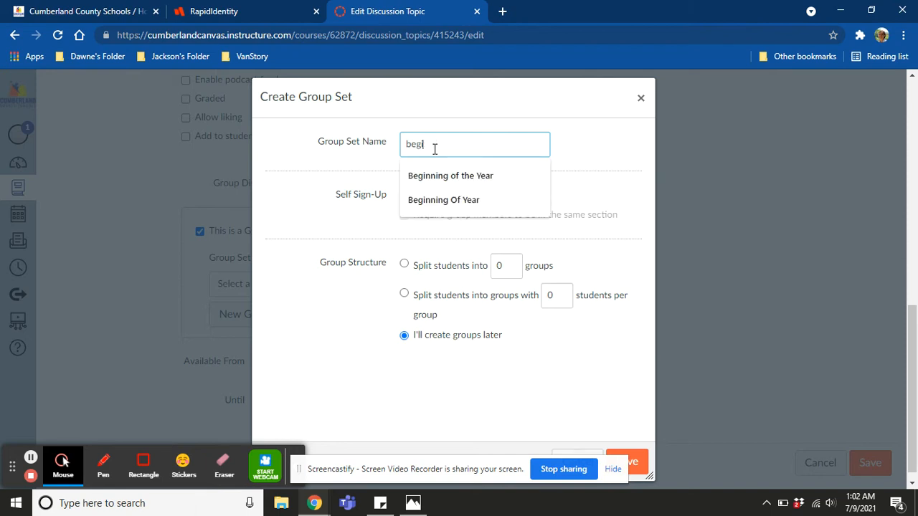
type("nning of year")
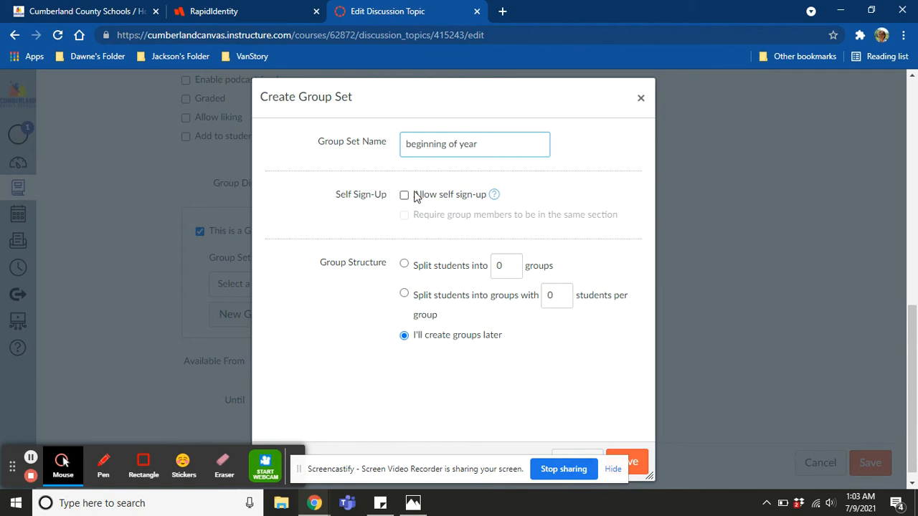
Set the group structure to split students into 4 groups and save the new group set.
left_click(403, 263)
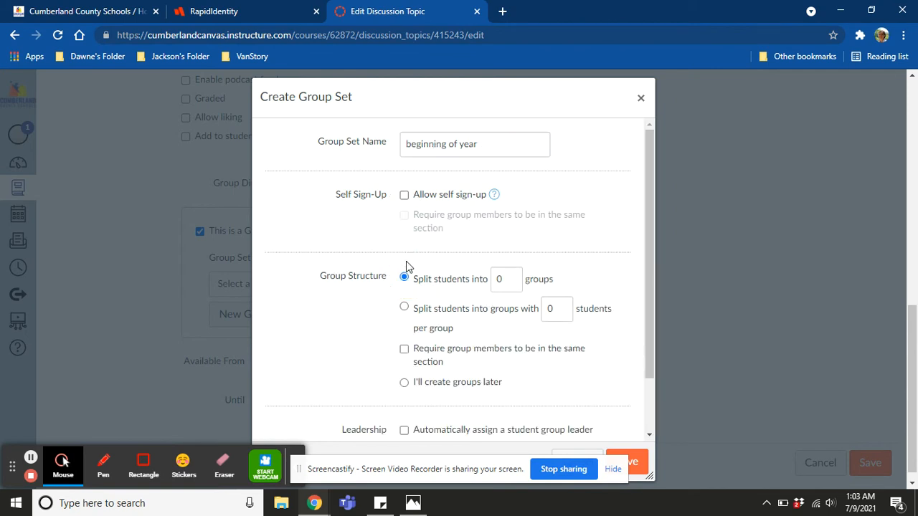
double_click(512, 278)
left_click(511, 279)
left_click(511, 278)
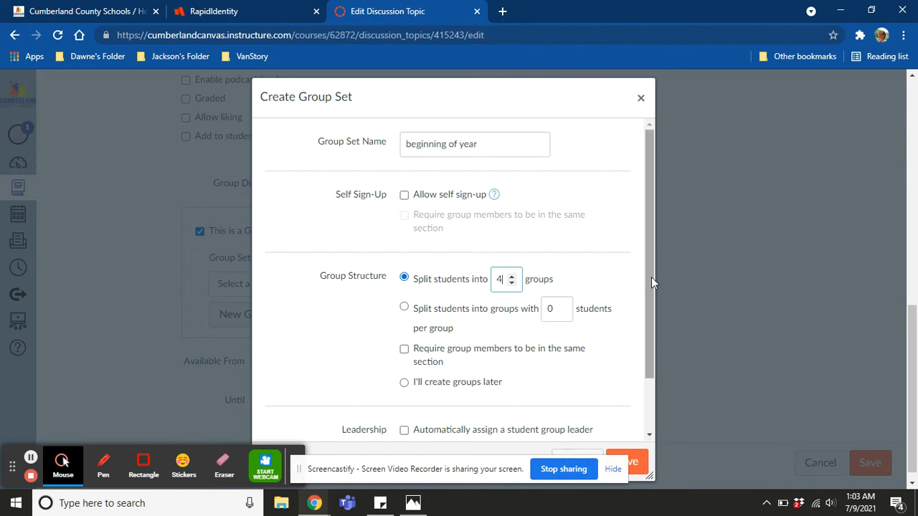
mouse_move(652, 280)
left_mouse_down()
mouse_move(650, 339)
mouse_move(648, 297)
left_mouse_up()
left_click(639, 461)
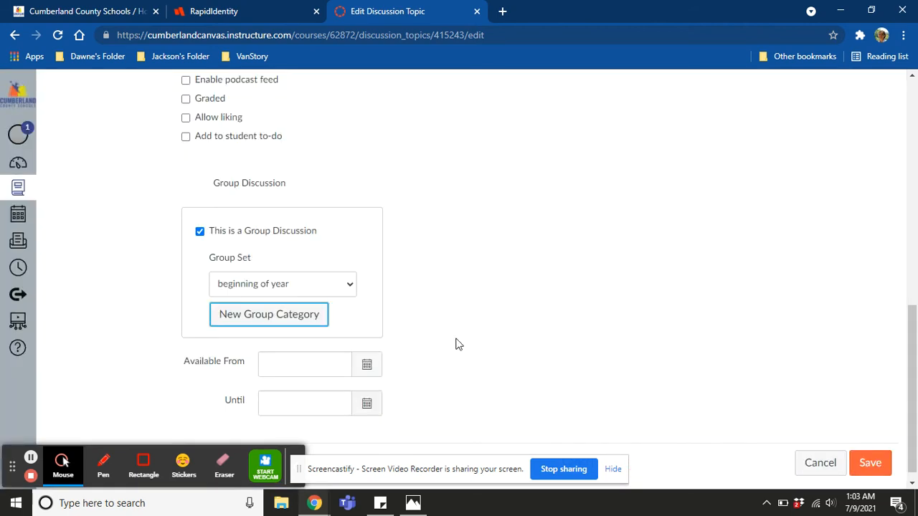
Choose the existing "Beginning Of Year" group set for the discussion and save the topic.
left_click(309, 290)
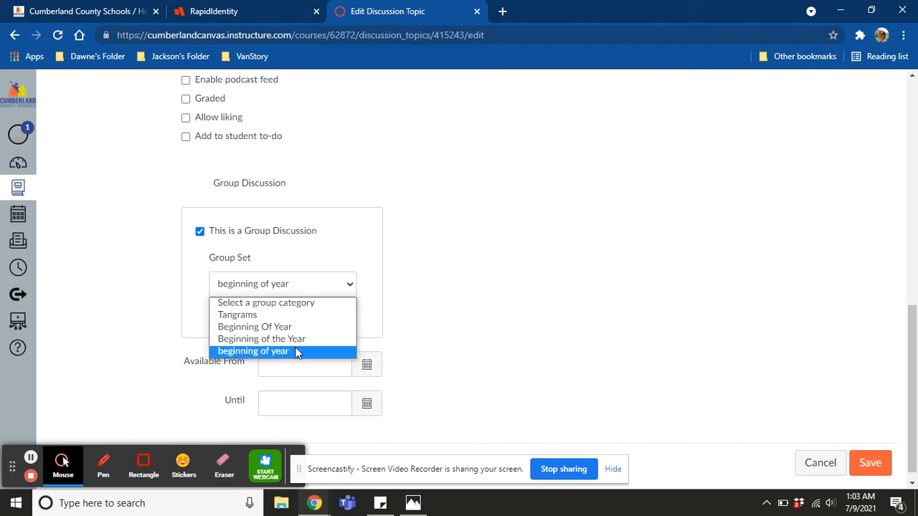
left_click(291, 327)
left_click(420, 326)
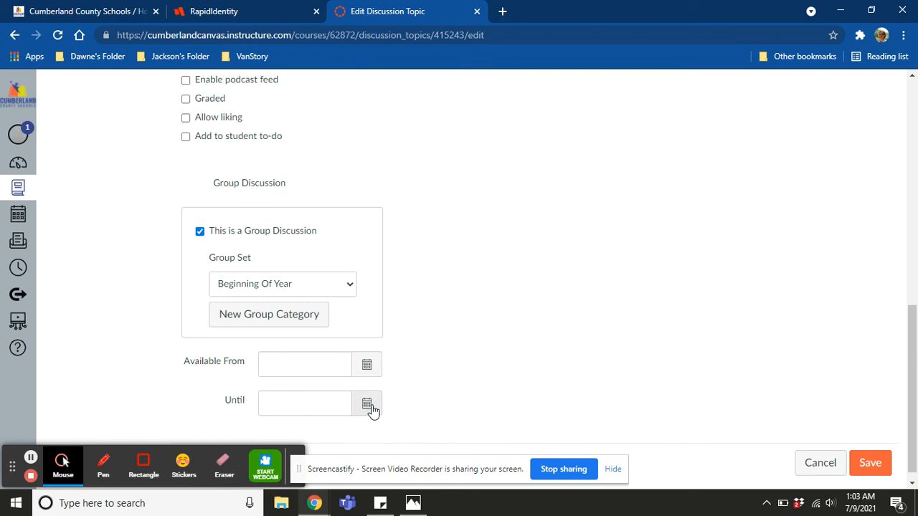
left_click(884, 466)
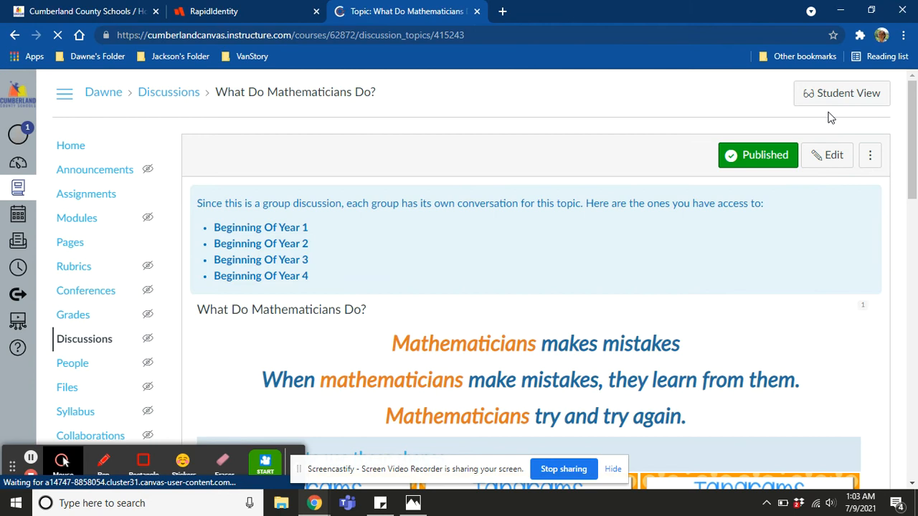
Preview the group discussion in Student View, compare it with the teacher's group list, and return to the student's reply area.
left_click(822, 105)
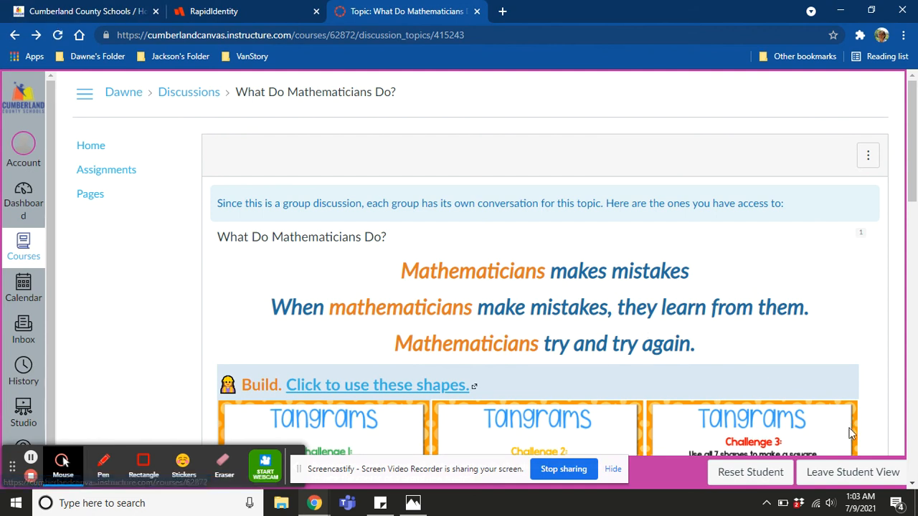
left_click(840, 471)
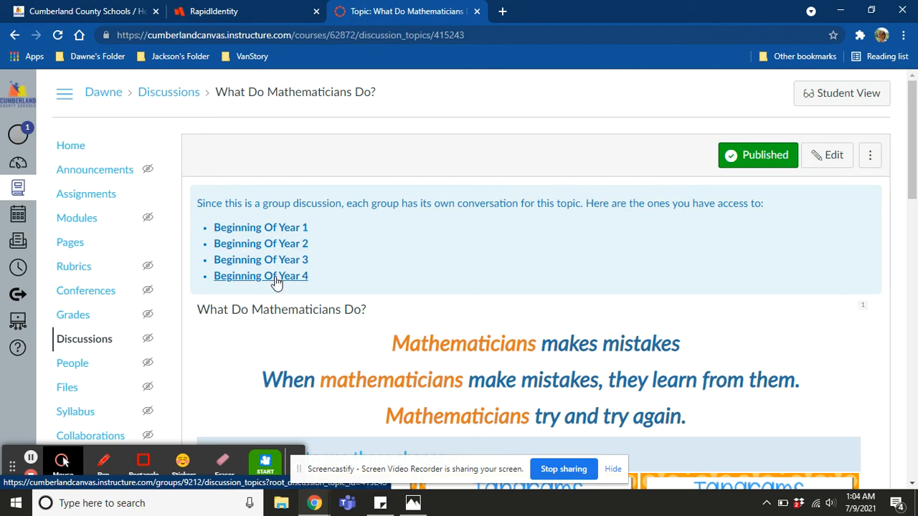
left_click(860, 105)
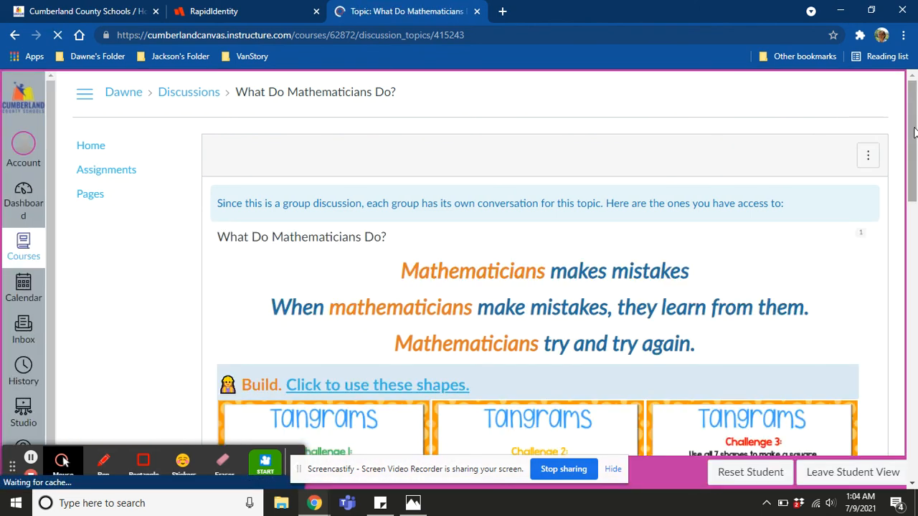
left_click_drag(915, 130, 916, 318)
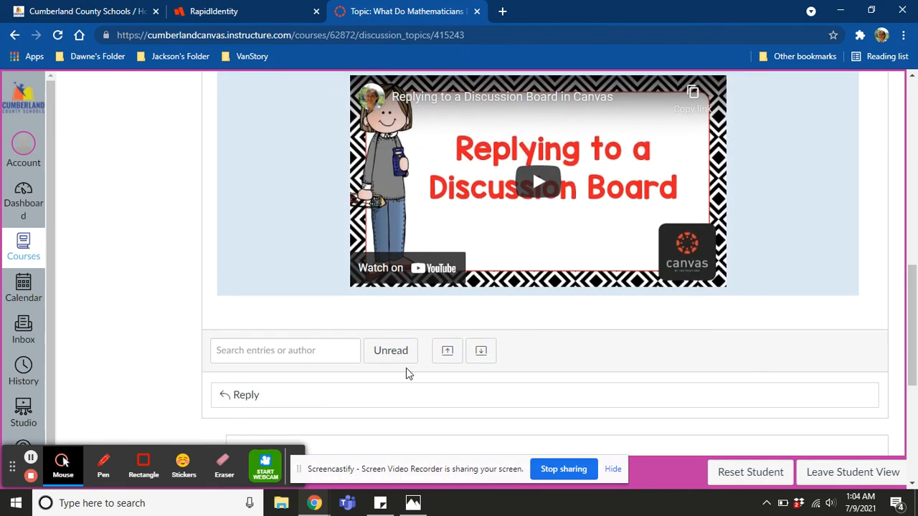
Start a reply to the discussion as the test student, decline the auto-saved content, and enter "hjkjklj'".
left_click(271, 394)
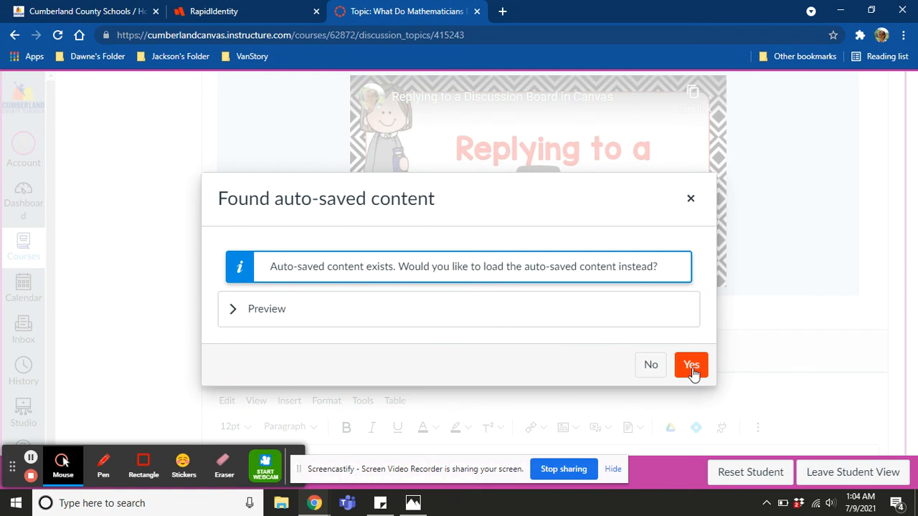
left_click(653, 366)
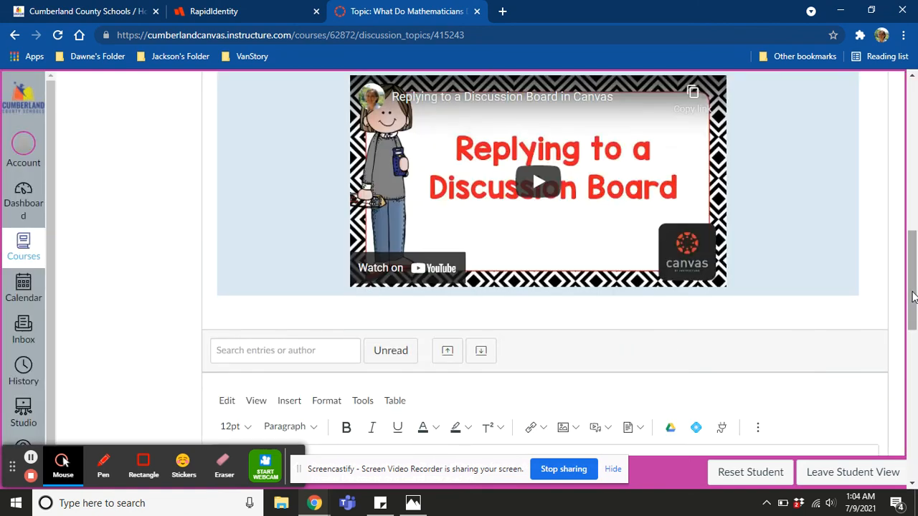
scroll(914, 297, "down", 3)
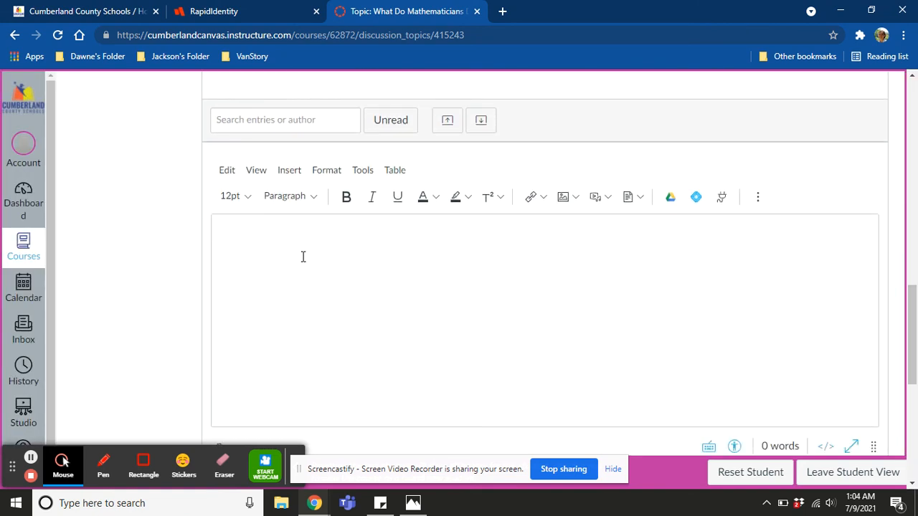
left_click(351, 269)
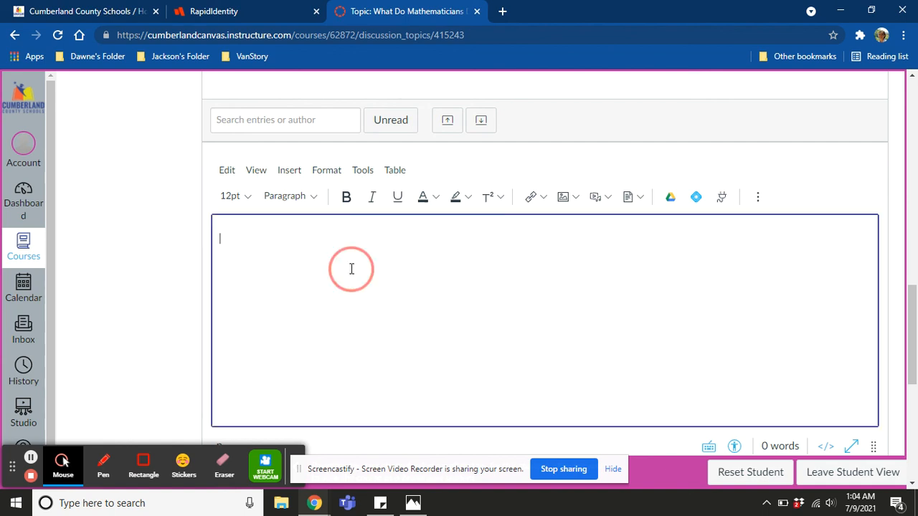
type("hjkjklj")
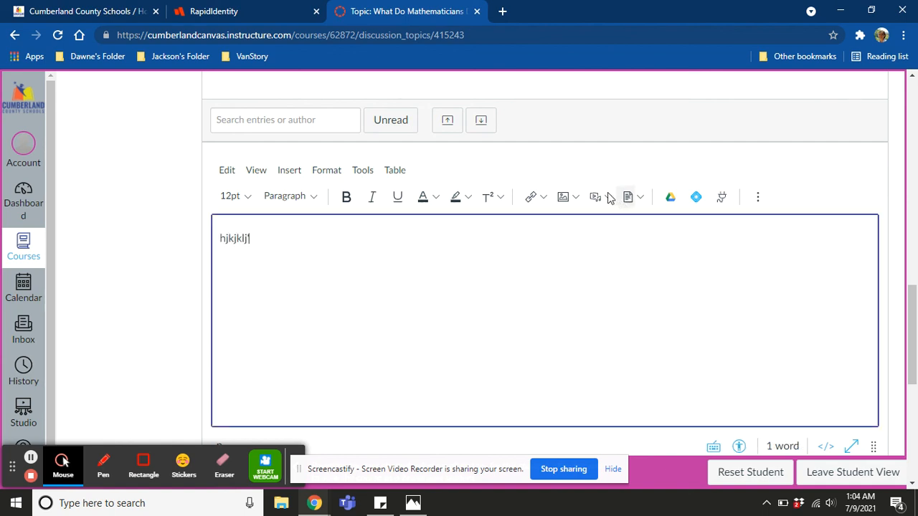
Look at the media upload options without adding a file, post the reply, and view it among the replies.
left_click(599, 200)
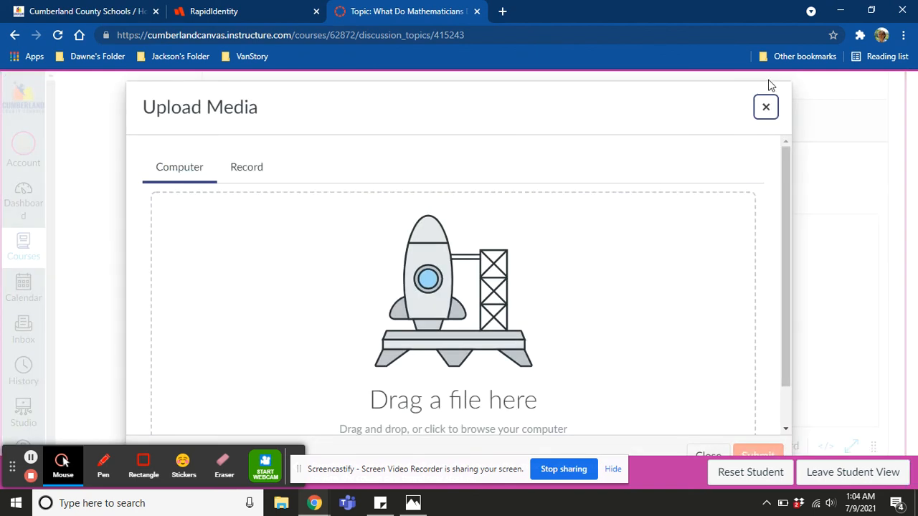
left_click(765, 108)
left_click_drag(907, 305, 909, 352)
left_click(853, 331)
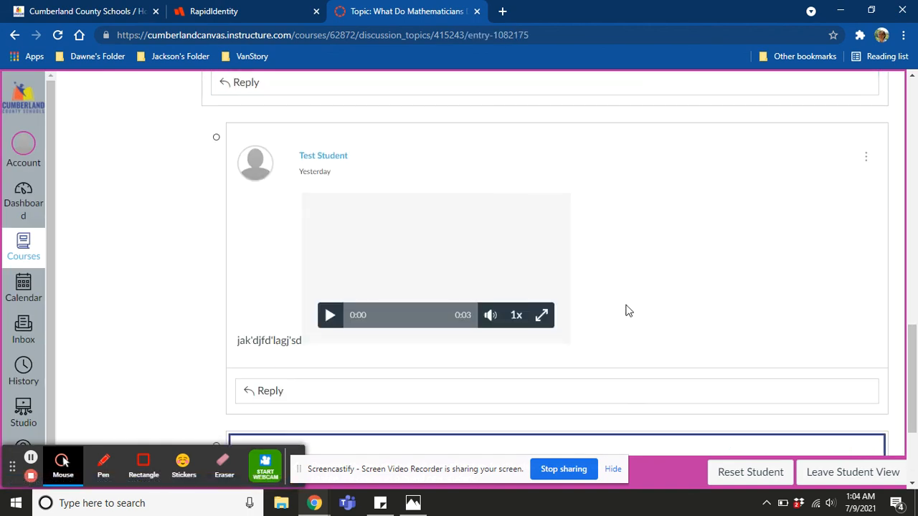
mouse_move(915, 378)
left_mouse_down()
mouse_move(915, 309)
mouse_move(911, 391)
left_mouse_up()
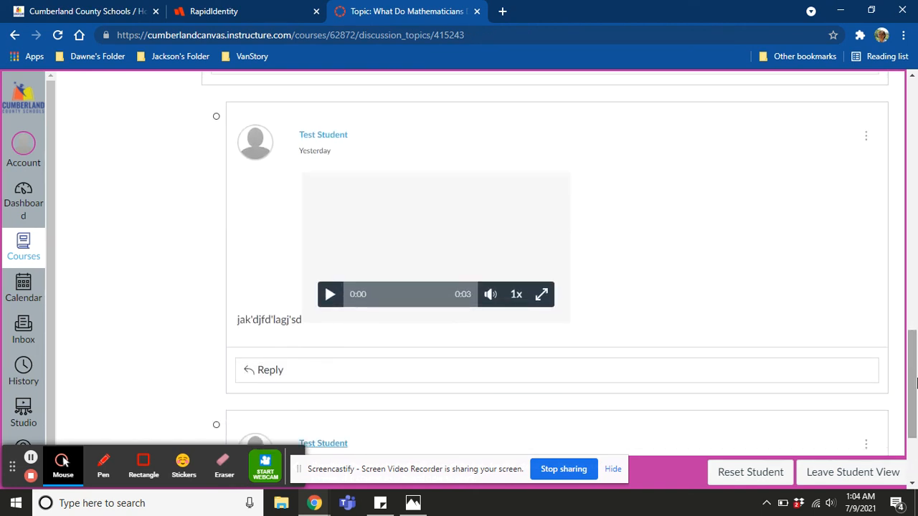